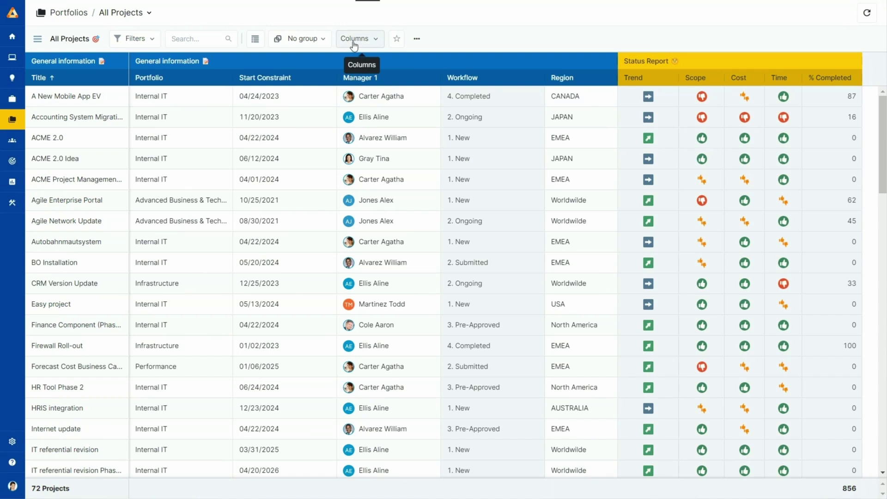
Add the Financials and Resources column groups to the All Projects table and scroll right to view them.
click(355, 41)
scroll(366, 214, down, 1)
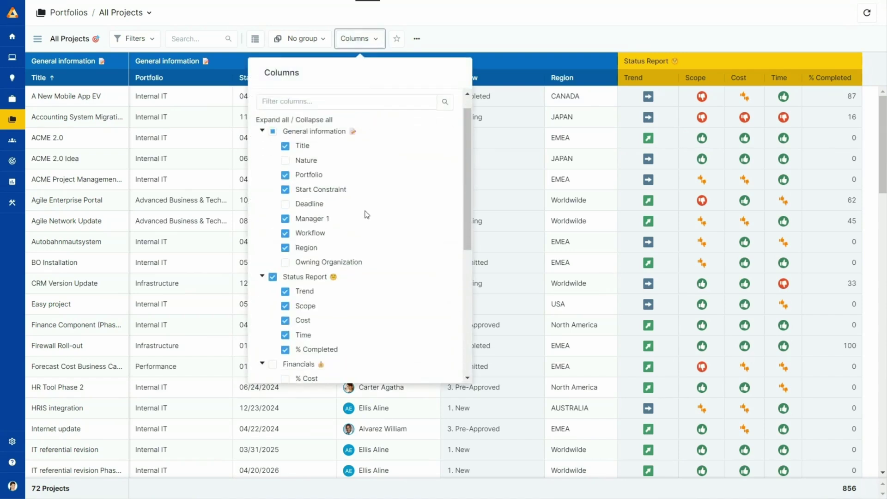
scroll(366, 214, down, 2)
scroll(366, 214, down, 2)
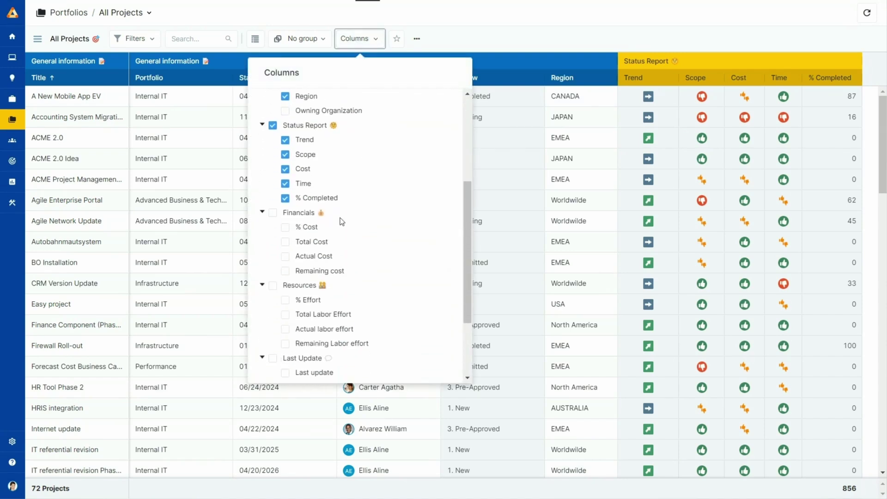
click(309, 213)
click(301, 285)
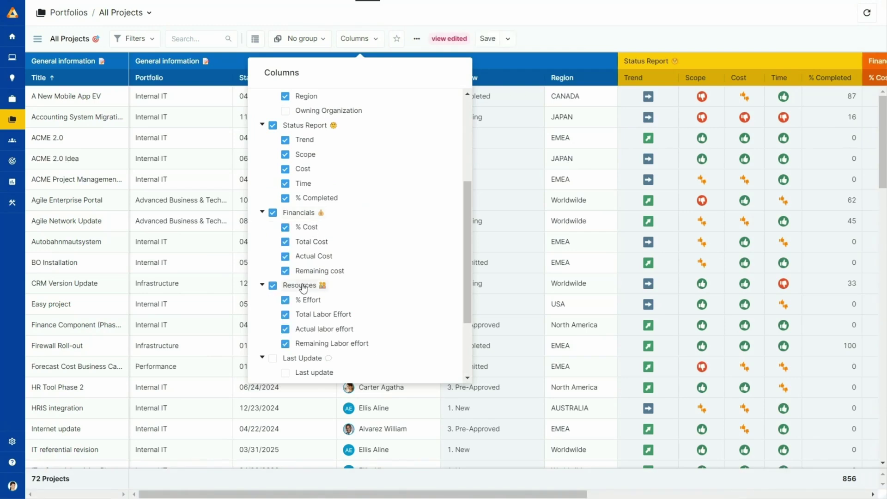
click(649, 47)
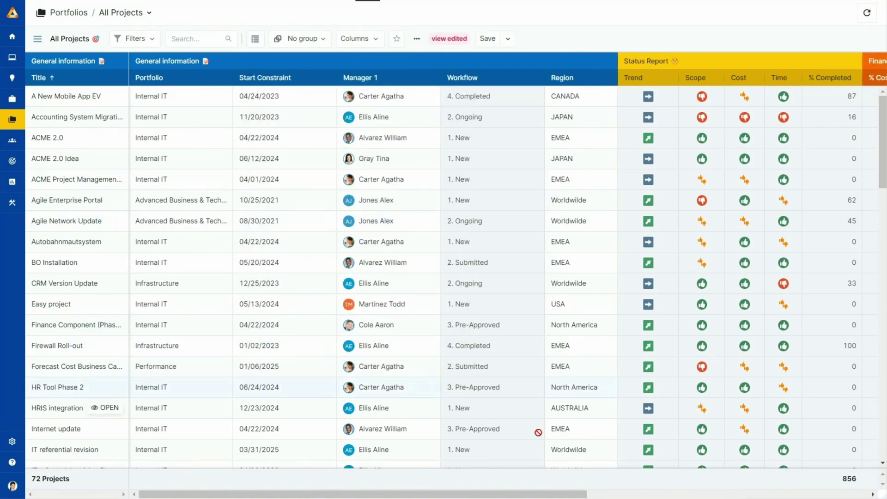
drag(531, 497, 818, 495)
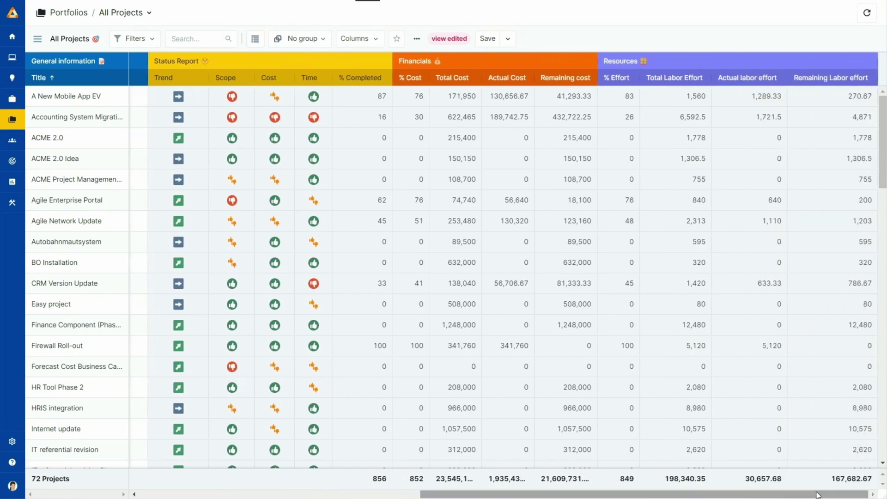
Filter the project list to Nature = Business Case, leaving 11 projects.
click(137, 45)
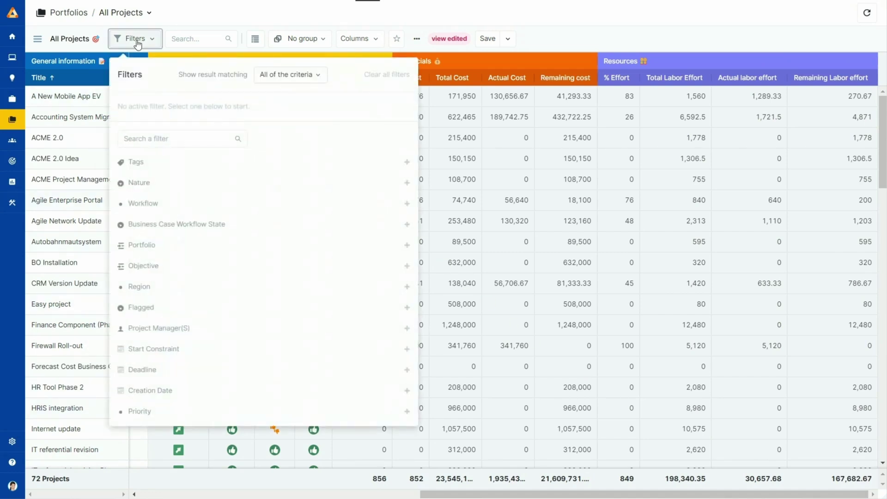
click(172, 185)
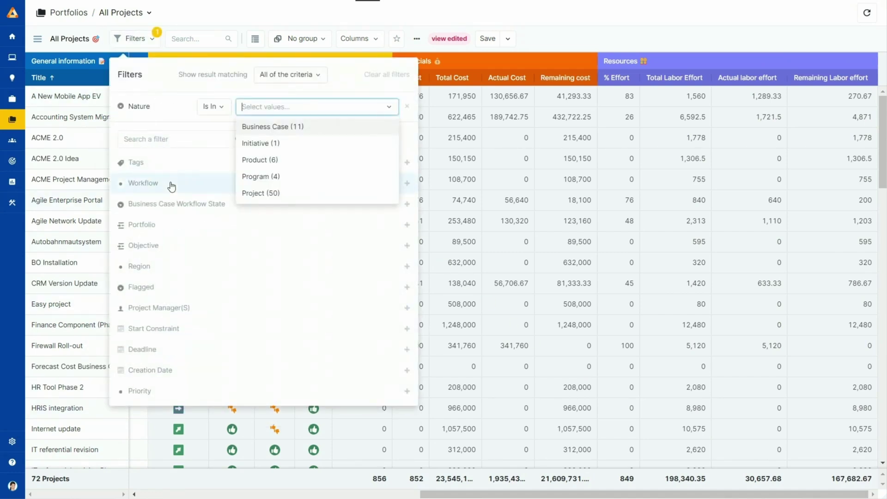
click(274, 132)
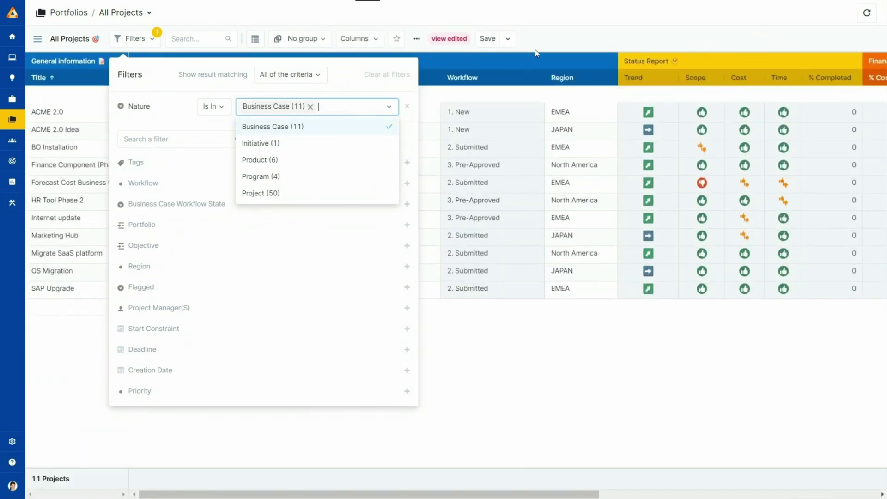
click(551, 42)
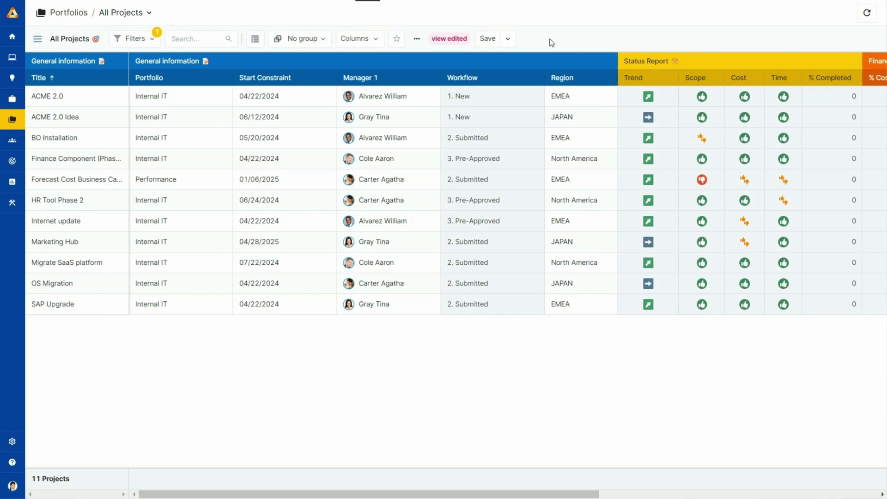
Switch the list to a Gridboard of cards grouped by Region into EMEA, JAPAN and North America.
click(255, 40)
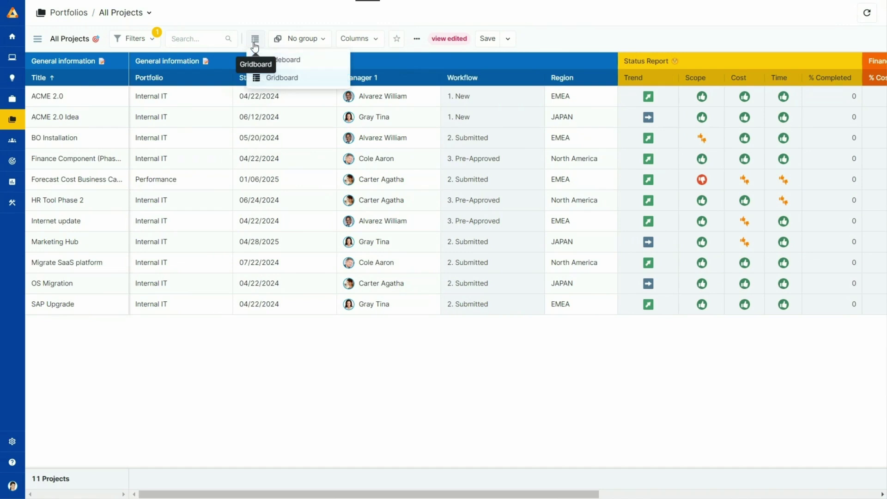
click(297, 73)
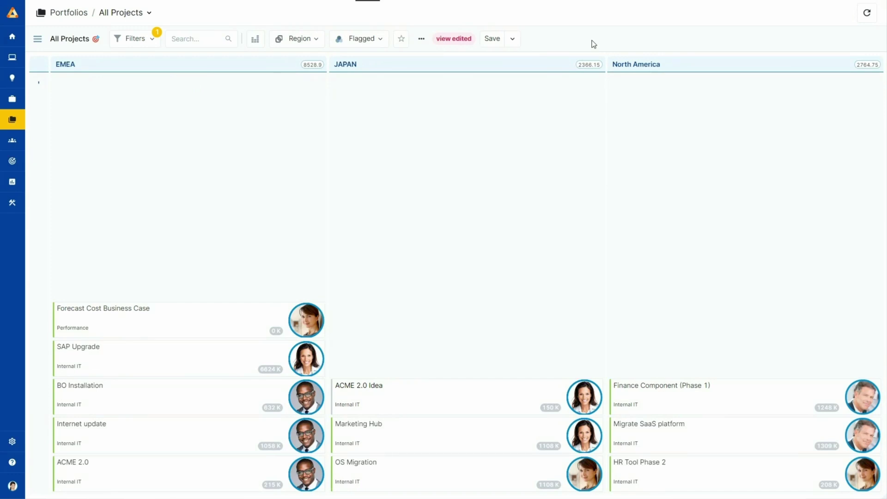
click(305, 44)
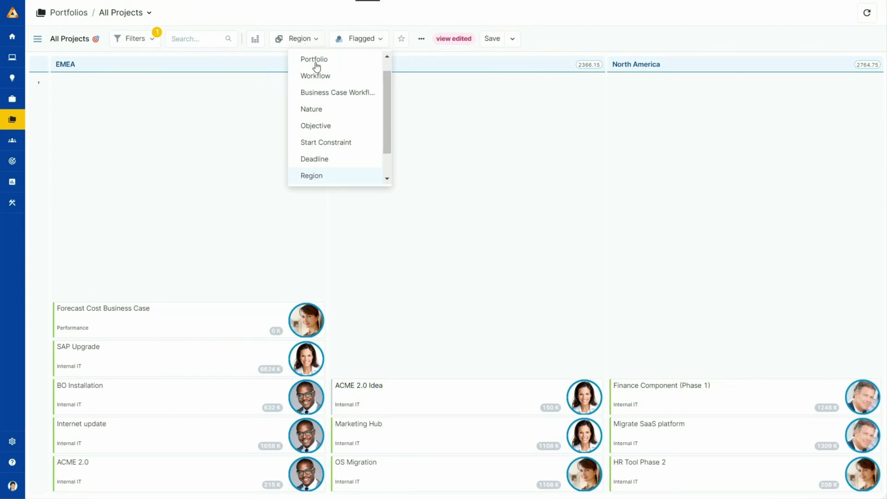
scroll(328, 91, down, 1)
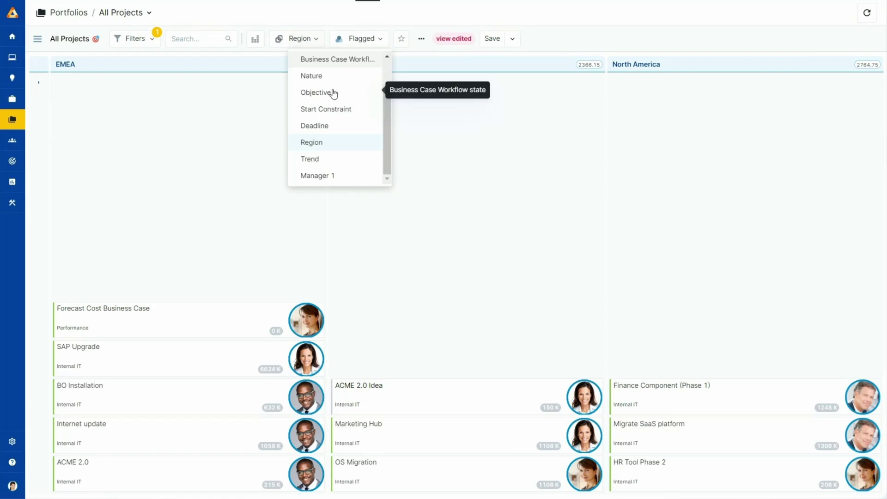
Group the board's cards by Manager 1.
click(340, 177)
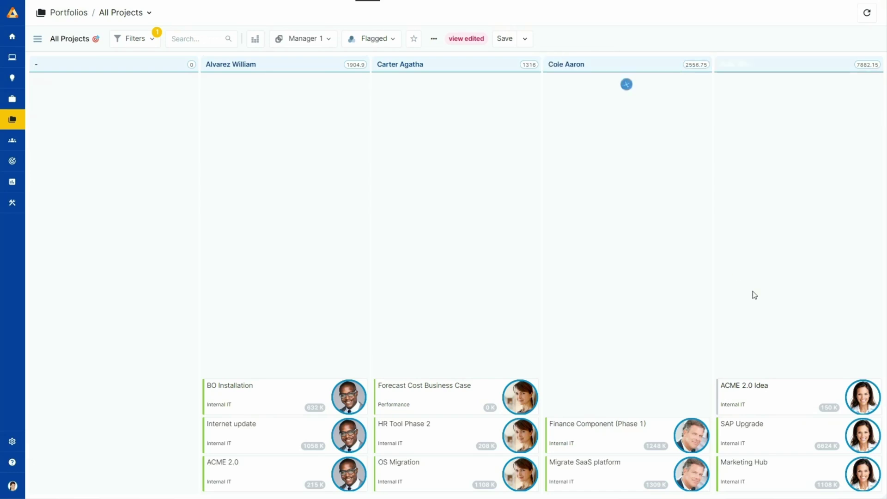
drag(762, 394, 620, 385)
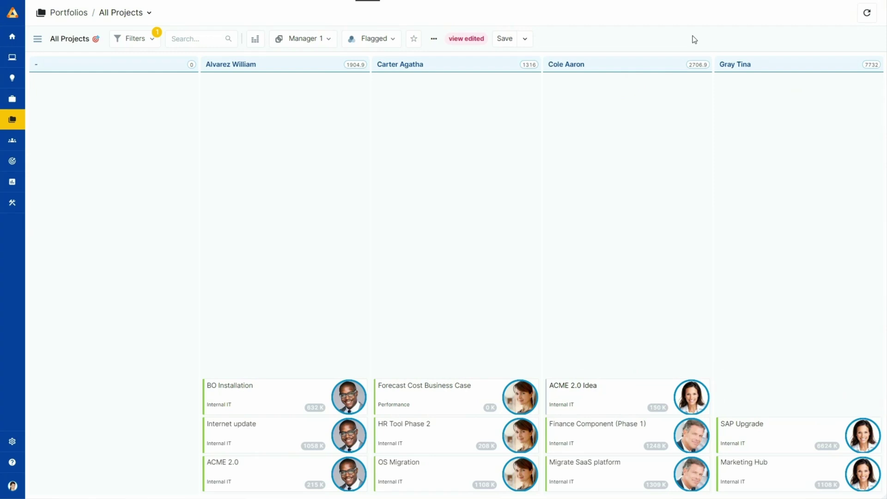
Open the view's extra saving options, dock the Views sidebar beside the board and scroll it.
click(526, 42)
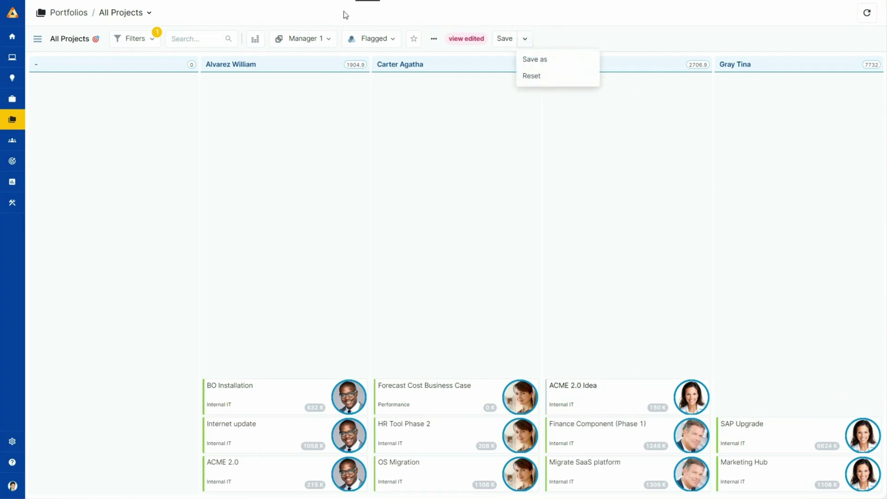
click(34, 45)
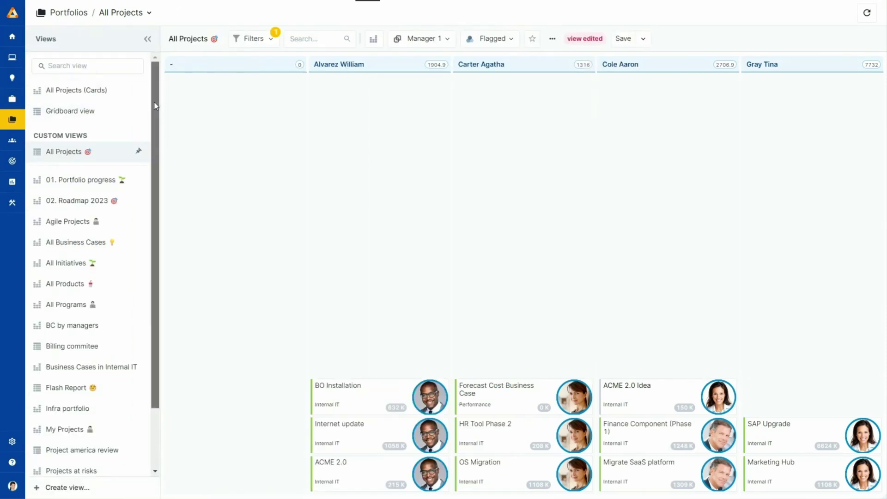
drag(154, 106, 159, 179)
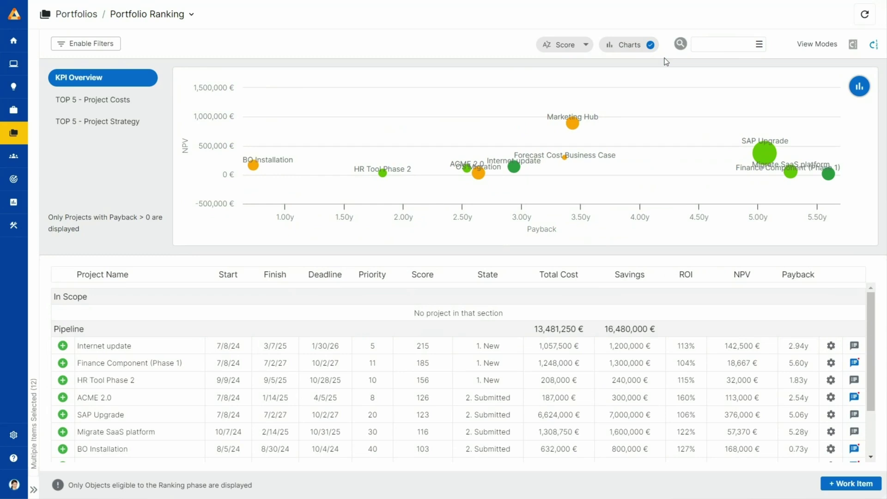
Replace the bubble chart with the TOP 5 - Project Strategy tables ranked by Score and Priority.
mouse_move(761, 128)
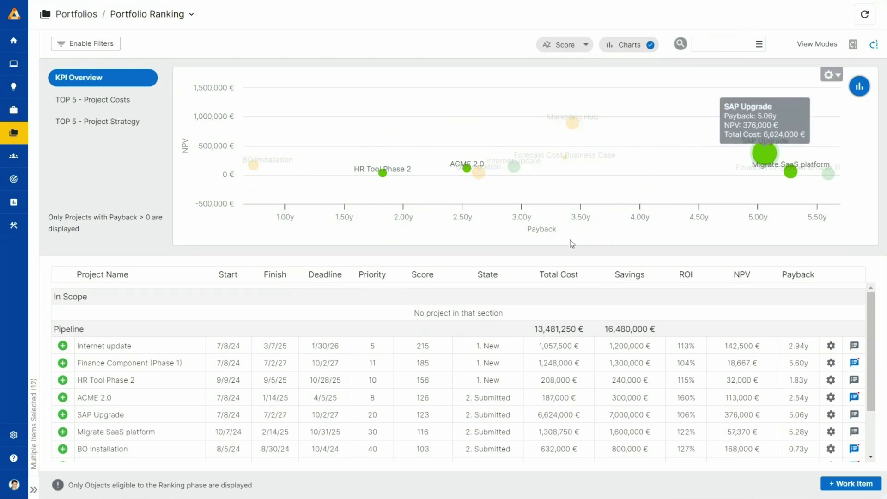
mouse_move(259, 174)
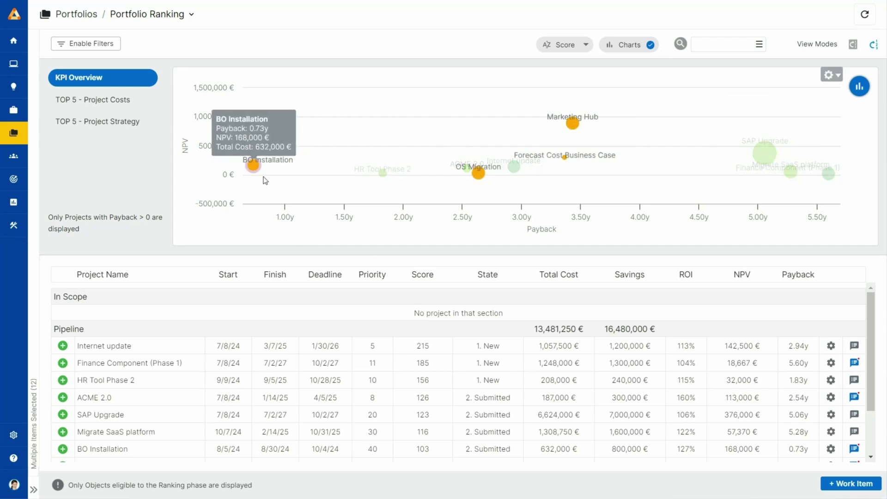
click(97, 123)
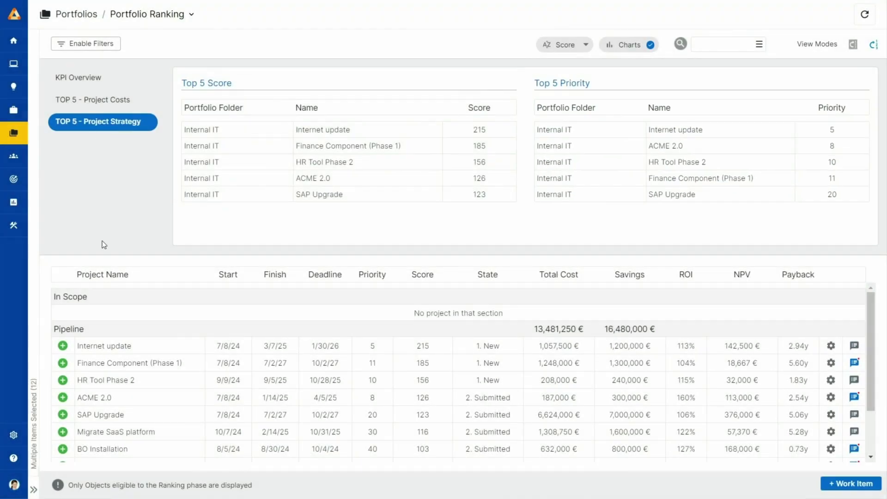
Promote Internet update and HR Tool Phase 2 to In Scope.
click(63, 346)
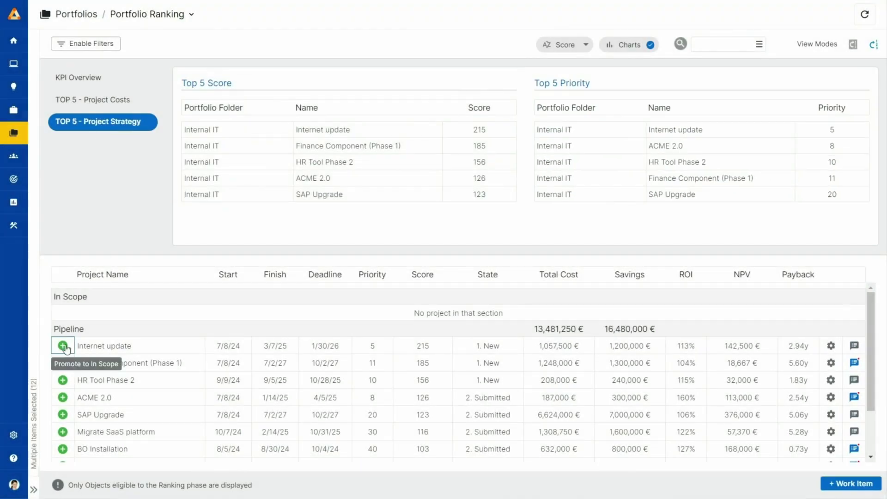
click(63, 363)
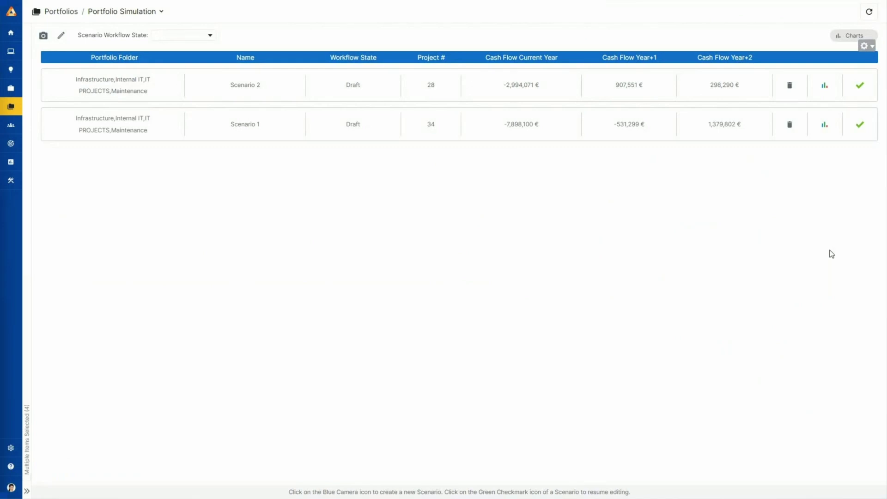
Reopen Scenario 1 and show its Jul–Dec '24 monthly Workload chart above the Gantt.
click(860, 125)
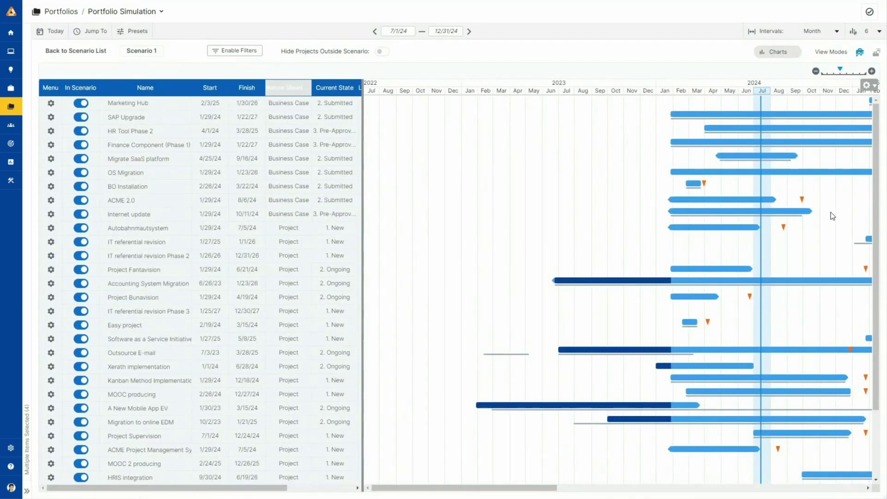
drag(523, 488, 593, 491)
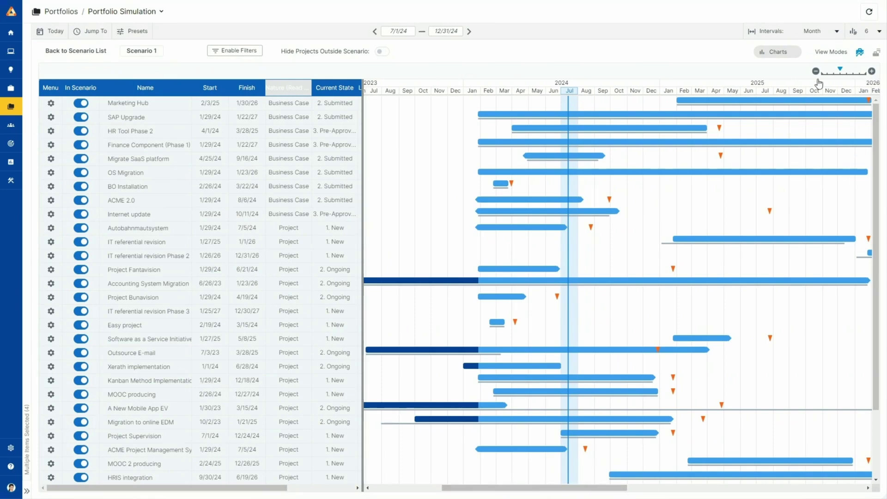
click(779, 55)
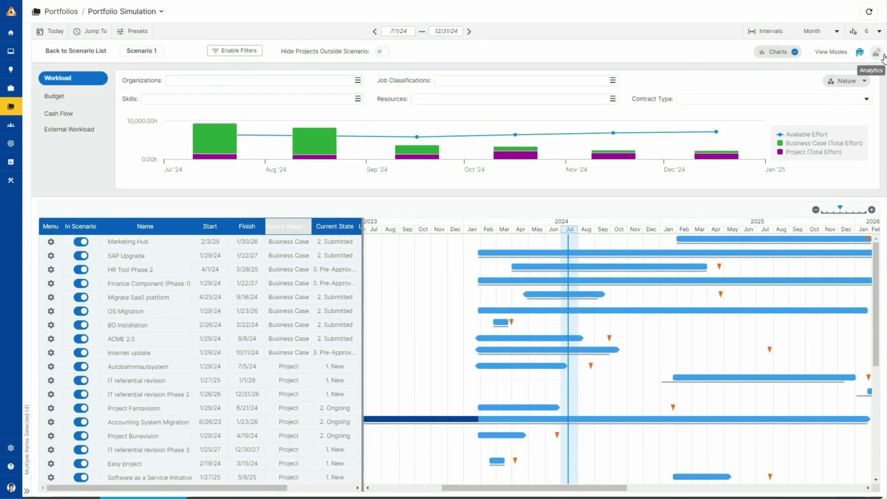
click(878, 53)
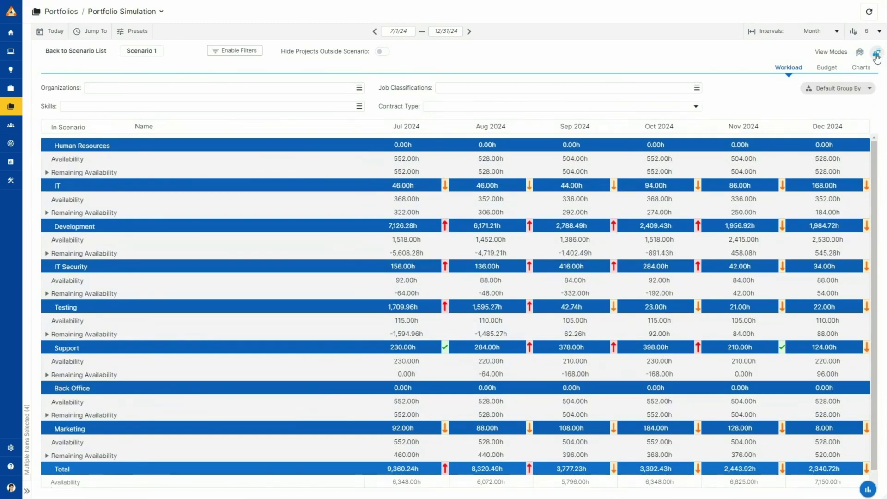
click(861, 55)
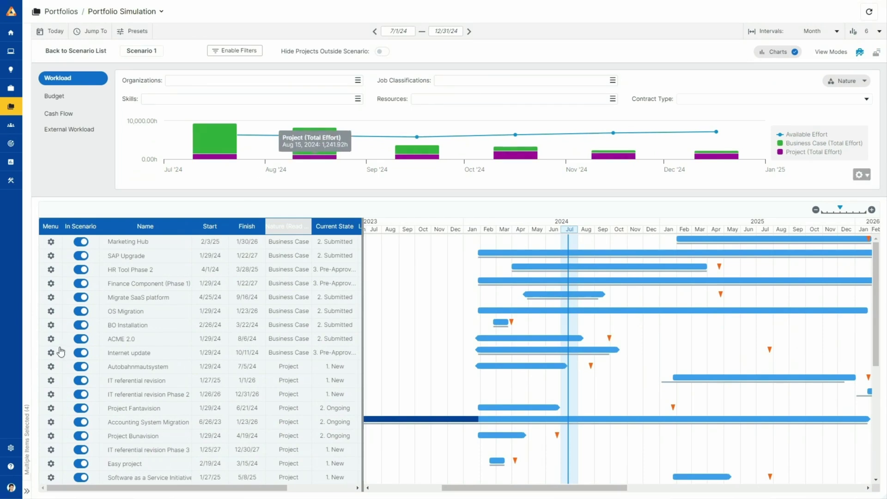
Take Internet update out of Scenario 1.
click(80, 353)
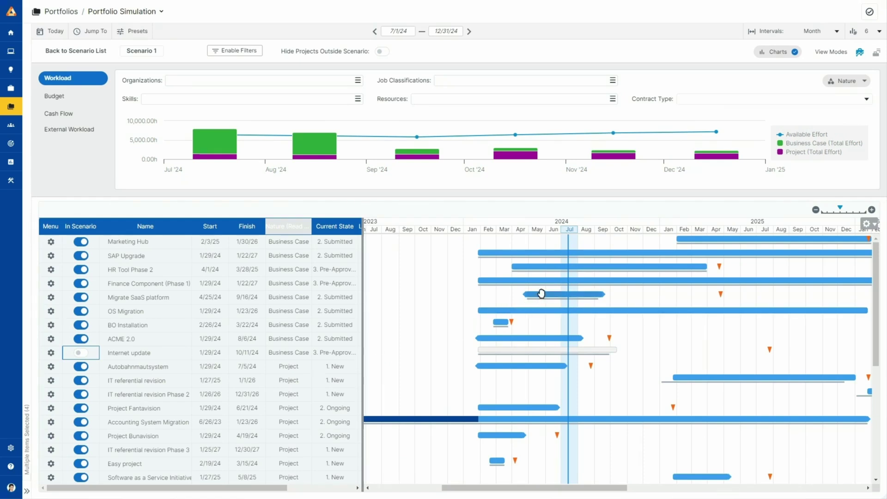
Shift Migrate SaaS platform's start to early September 2024.
drag(539, 294, 611, 296)
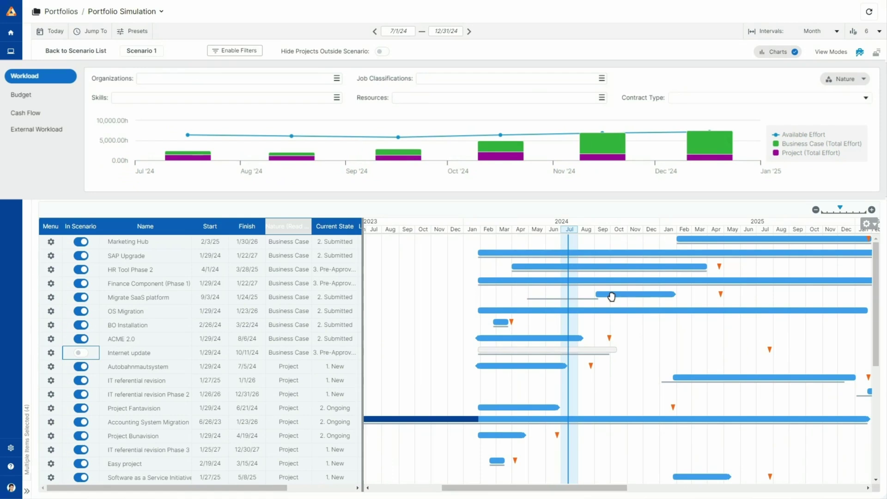
Switch the scenario chart from workload to Budget costs.
click(21, 94)
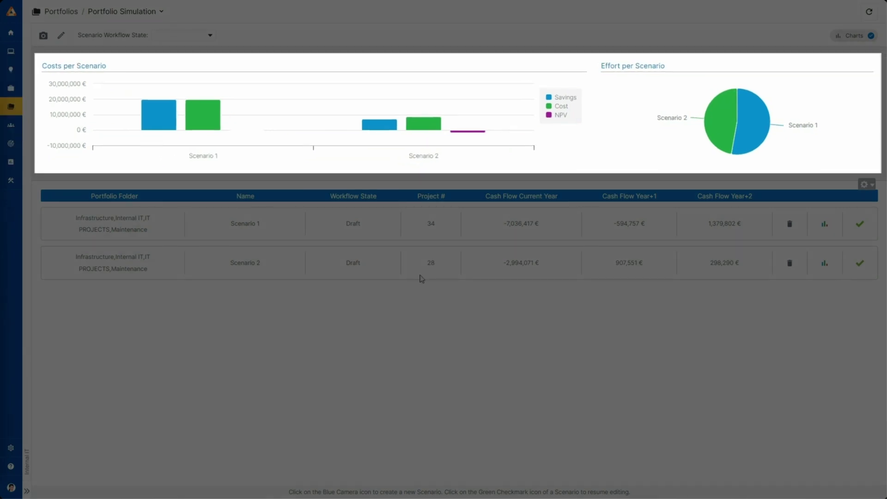
Open Scenario 1's Workflow State list showing Draft, Completed and Canceled.
click(362, 224)
click(366, 222)
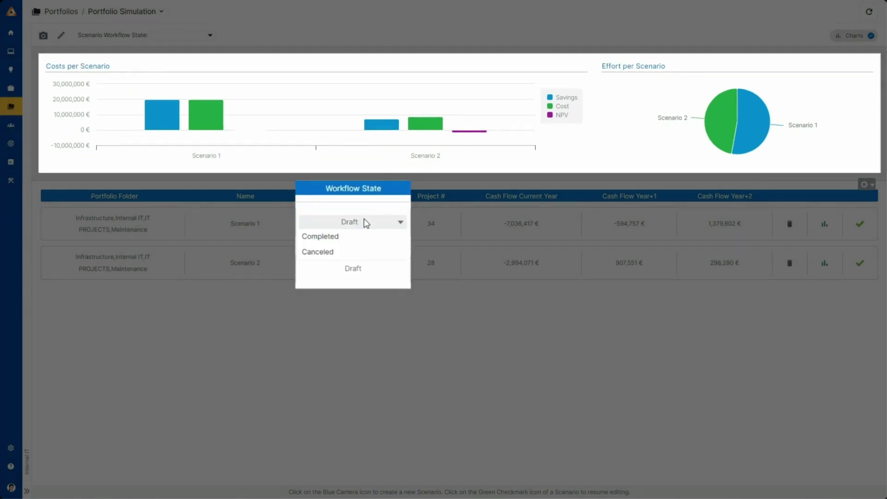